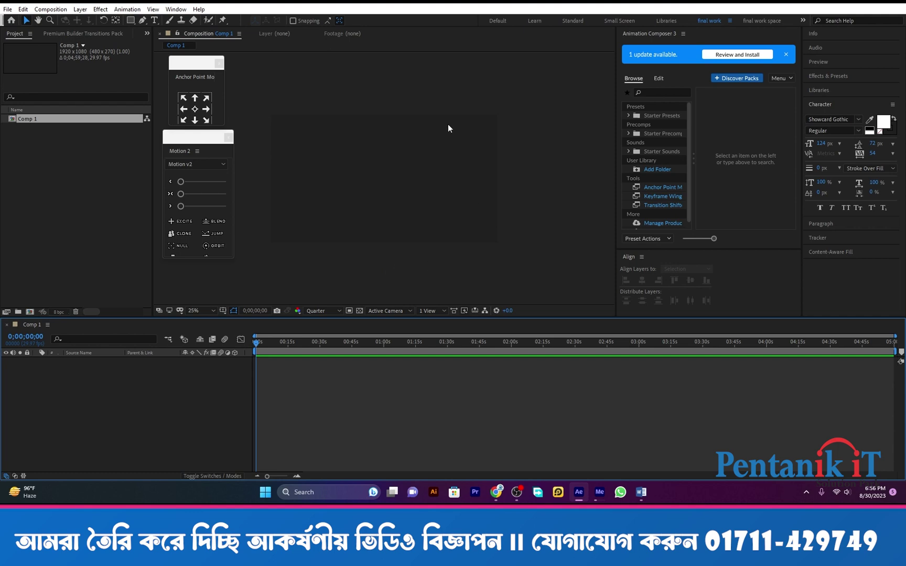
# Add a full-frame white solid layer to Comp 1 as the background
pyautogui.rightClick(252, 300)
pyautogui.moveTo(244, 306)
pyautogui.click(292, 331)
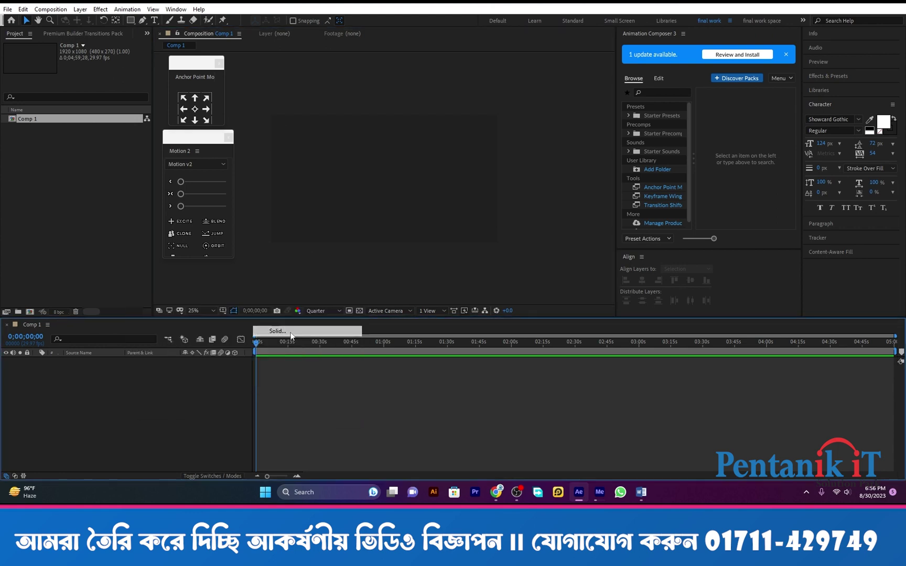
pyautogui.click(160, 341)
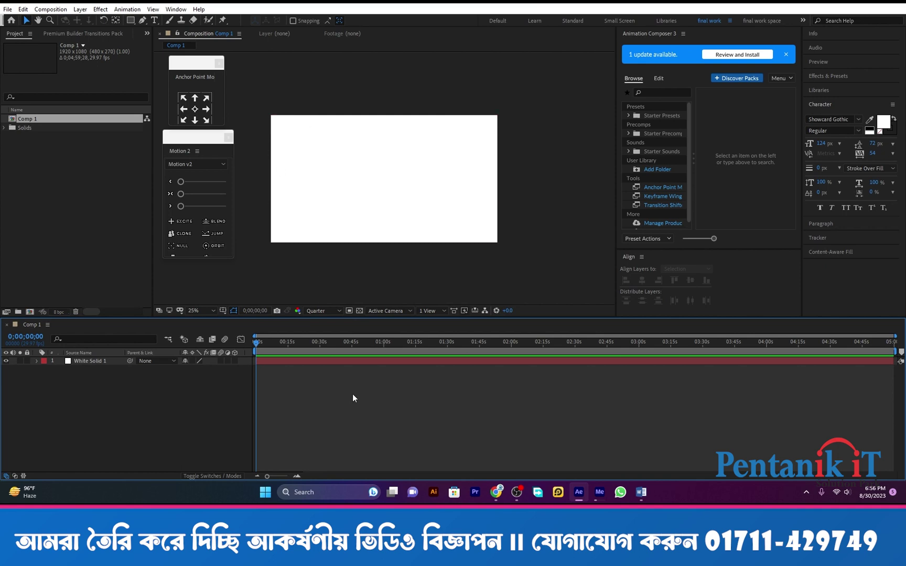
pyautogui.click(384, 203)
pyautogui.click(359, 384)
# Draw a large rounded rectangle shape in the middle of the composition and fill it with teal (4FAEA8)
pyautogui.click(134, 19)
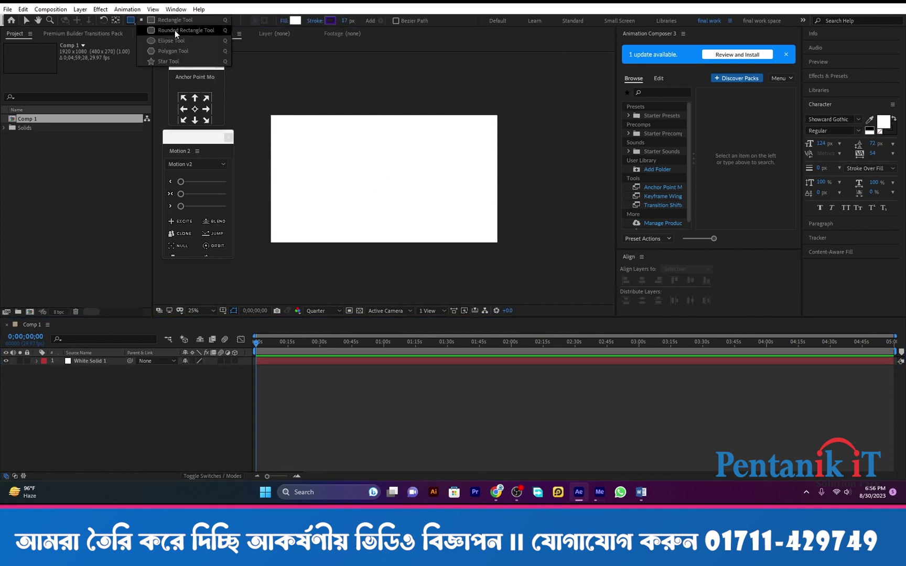
pyautogui.click(175, 30)
pyautogui.moveTo(318, 144); pyautogui.dragTo(448, 215)
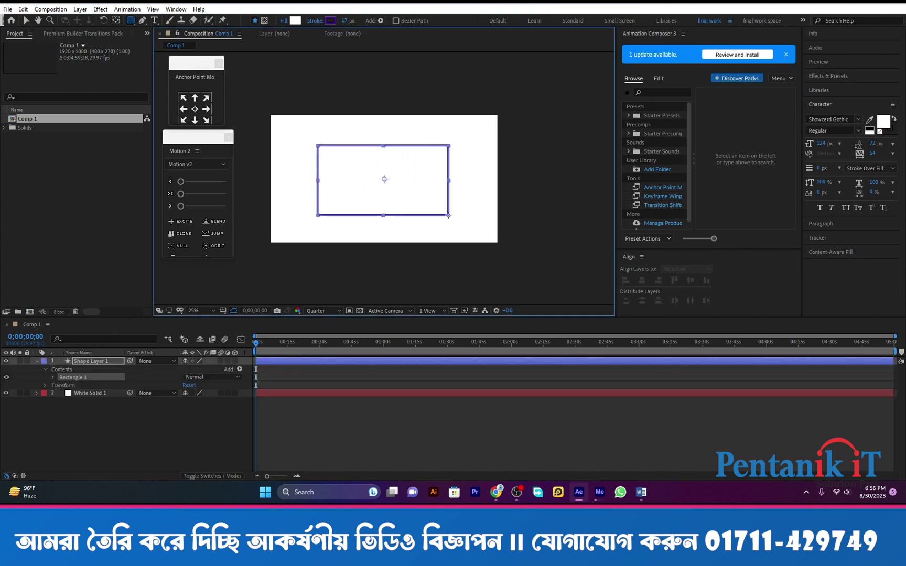
pyautogui.click(295, 21)
pyautogui.write('4FAEA8')
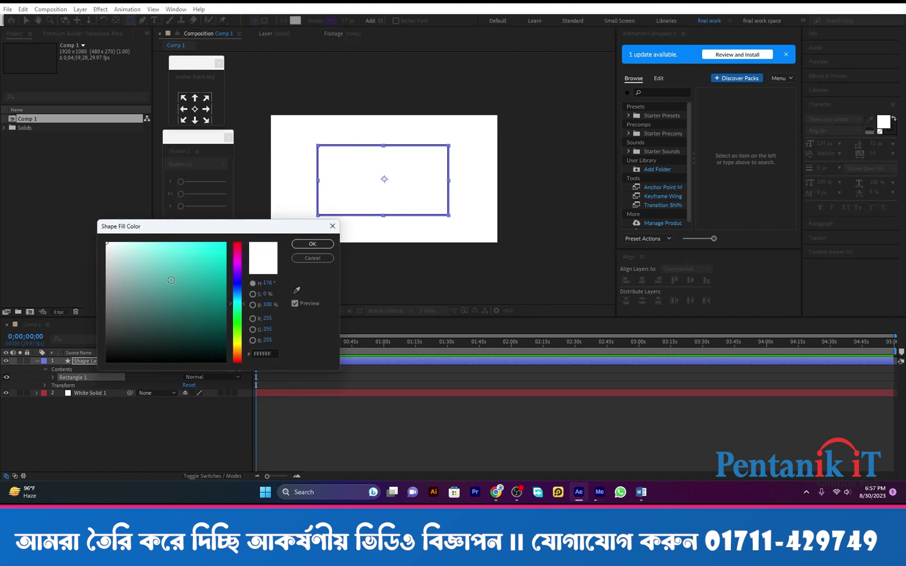
pyautogui.click(312, 244)
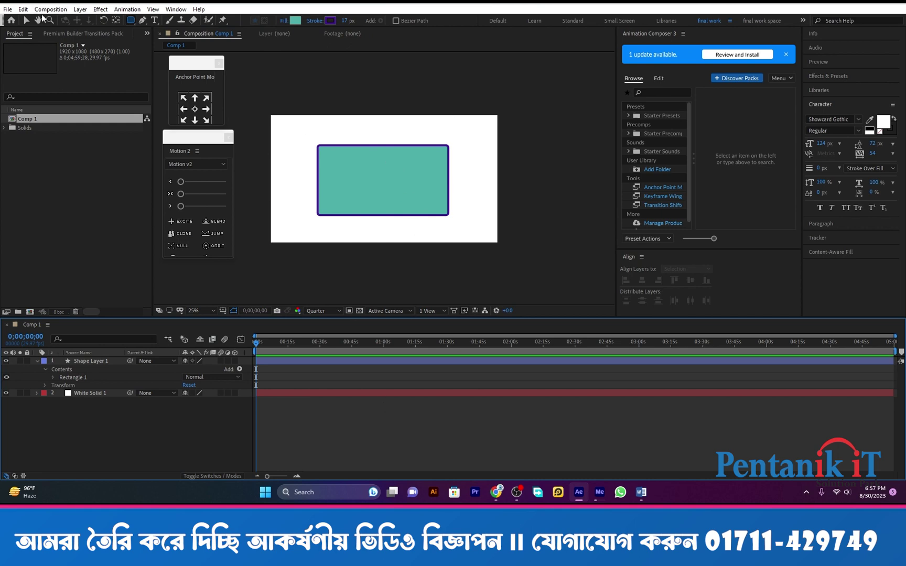
# Move the teal rounded rectangle slightly to the right and up within the frame
pyautogui.click(29, 23)
pyautogui.click(366, 196)
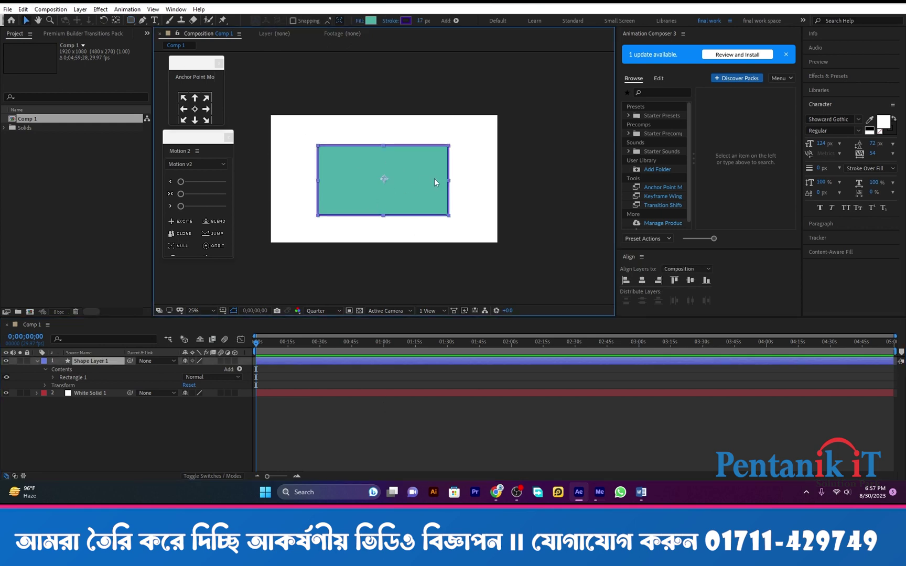
pyautogui.click(543, 186)
pyautogui.click(400, 165)
pyautogui.moveTo(371, 183)
pyautogui.mouseDown()
pyautogui.moveTo(342, 189)
pyautogui.moveTo(375, 190)
pyautogui.moveTo(378, 181)
pyautogui.mouseUp()
pyautogui.click(45, 166)
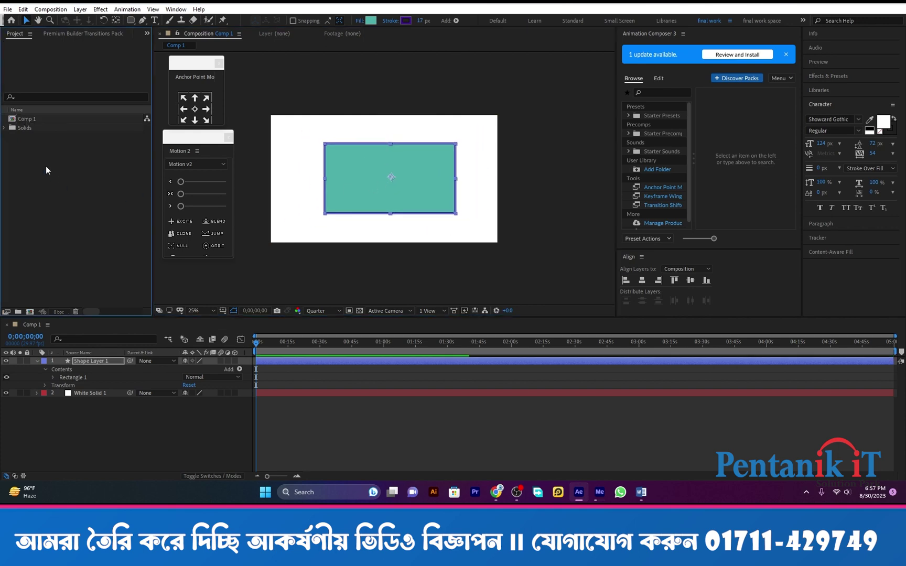
pyautogui.doubleClick(62, 172)
pyautogui.scroll(-3, 212, 137)
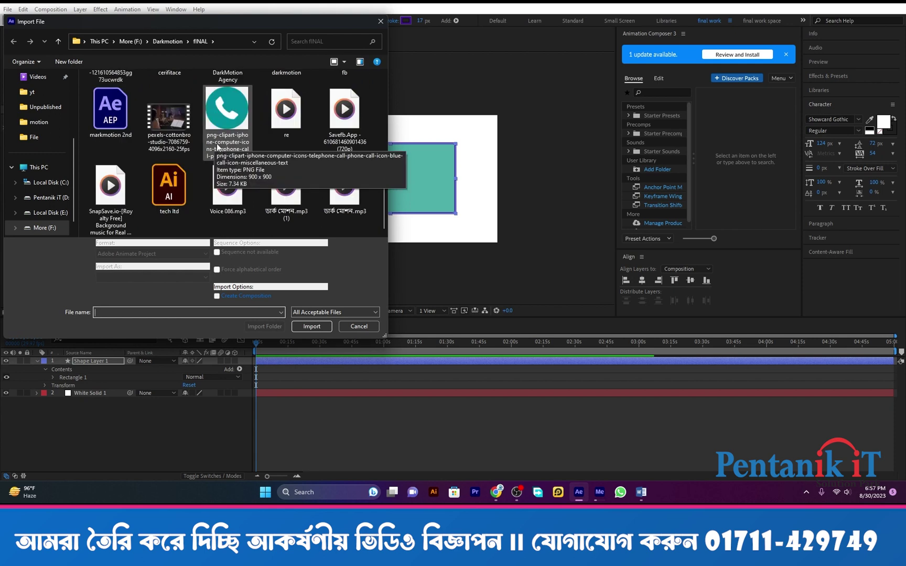
pyautogui.scroll(1, 219, 155)
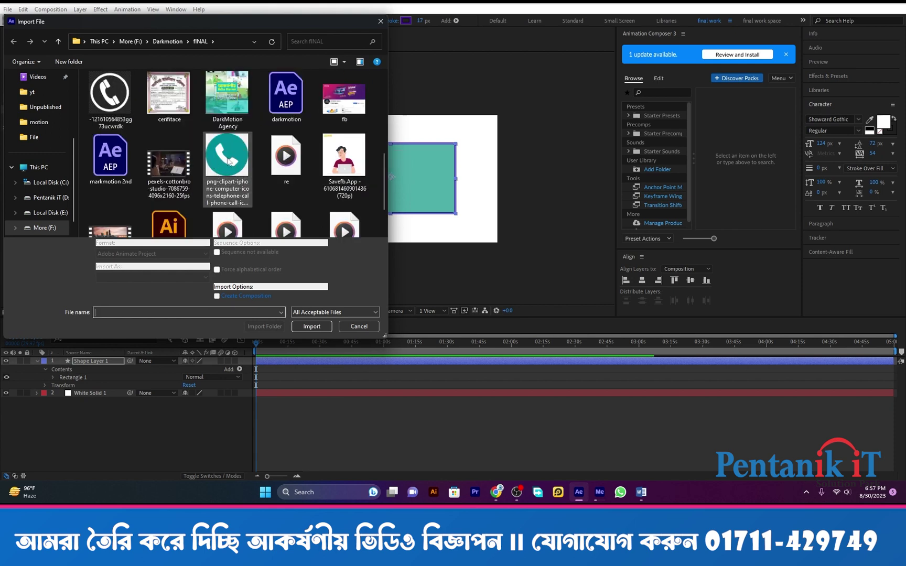
pyautogui.scroll(-1, 252, 160)
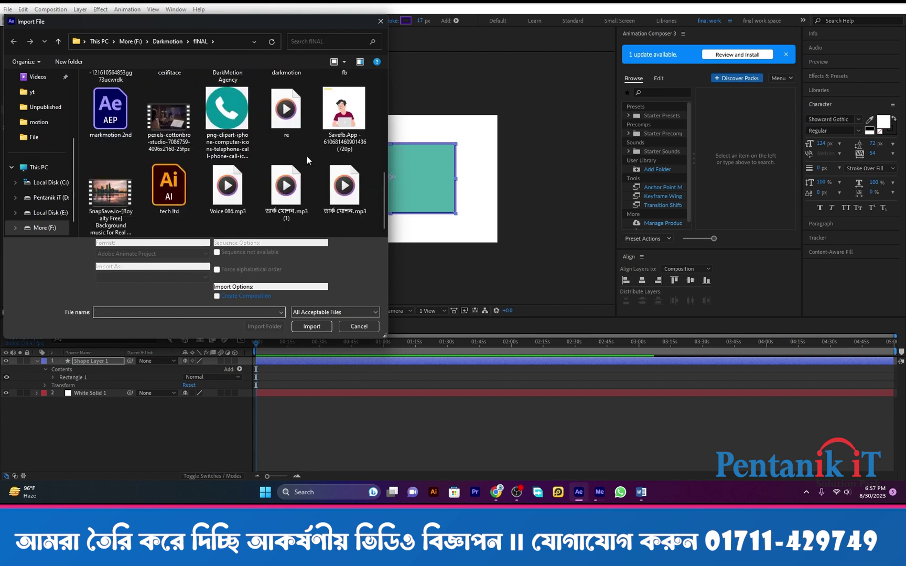
pyautogui.scroll(1, 278, 160)
pyautogui.doubleClick(169, 194)
pyautogui.moveTo(40, 129); pyautogui.dragTo(131, 356)
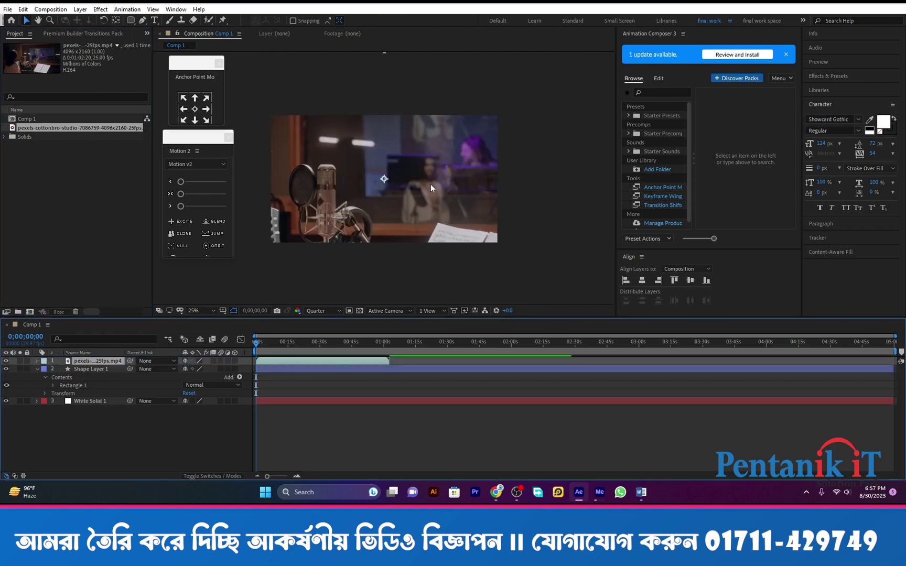
# Scale the video layer to 30% and position it so that it covers the rounded rectangle
pyautogui.press('s')
pyautogui.moveTo(208, 368); pyautogui.dragTo(166, 368)
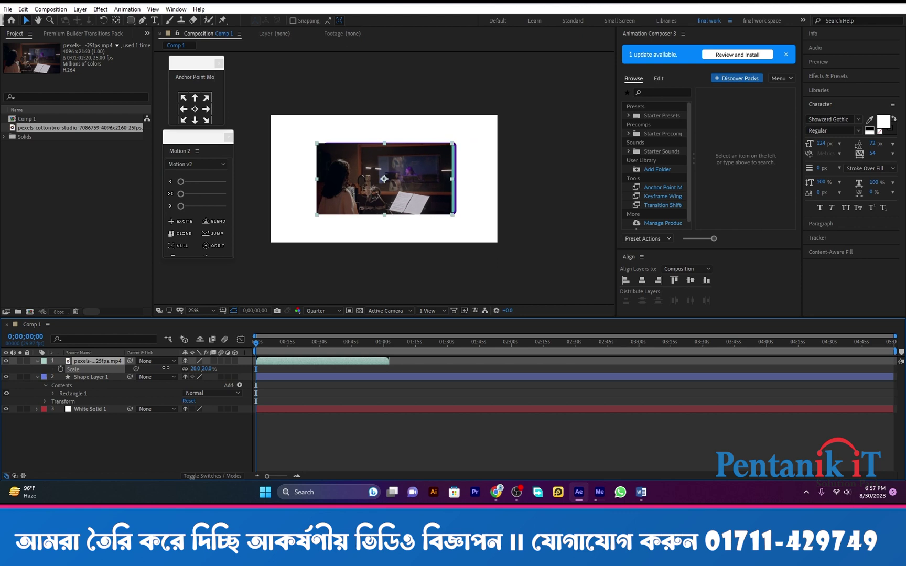
pyautogui.moveTo(374, 202)
pyautogui.mouseDown()
pyautogui.moveTo(378, 174)
pyautogui.moveTo(396, 230)
pyautogui.moveTo(328, 212)
pyautogui.moveTo(393, 185)
pyautogui.moveTo(394, 228)
pyautogui.moveTo(381, 194)
pyautogui.moveTo(390, 198)
pyautogui.mouseUp()
pyautogui.press('.')
pyautogui.moveTo(200, 369); pyautogui.dragTo(189, 361)
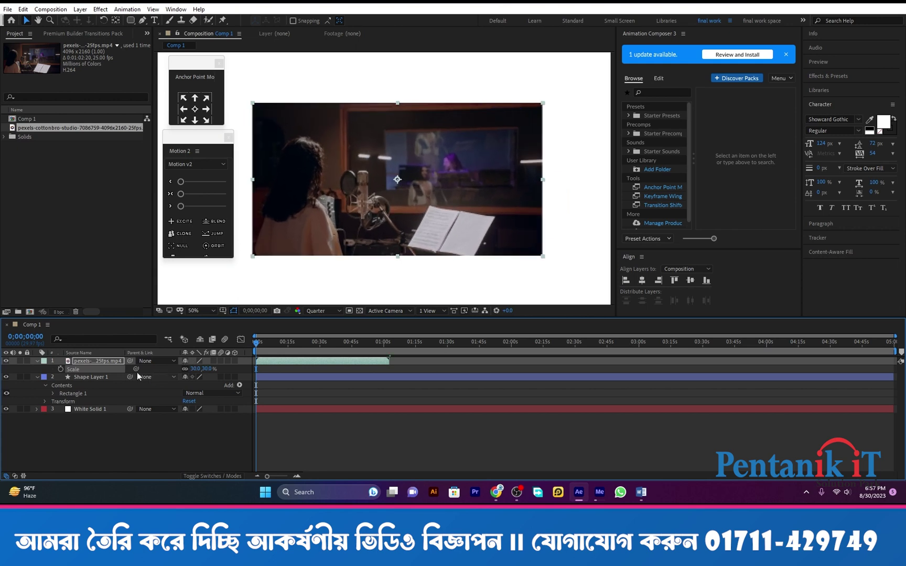
pyautogui.click(127, 420)
# Reorder the layers so the video sits directly beneath Shape Layer 1
pyautogui.click(88, 363)
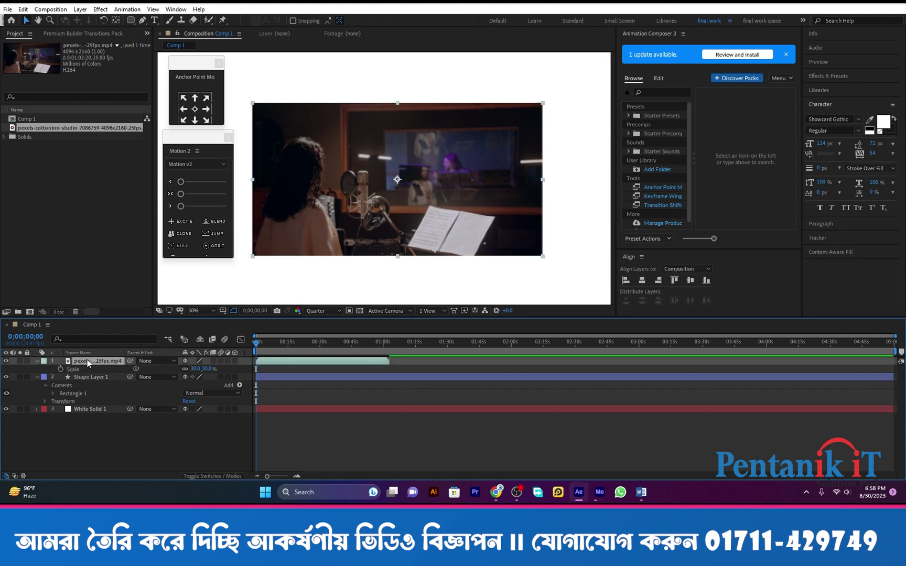
pyautogui.moveTo(89, 359); pyautogui.dragTo(92, 379)
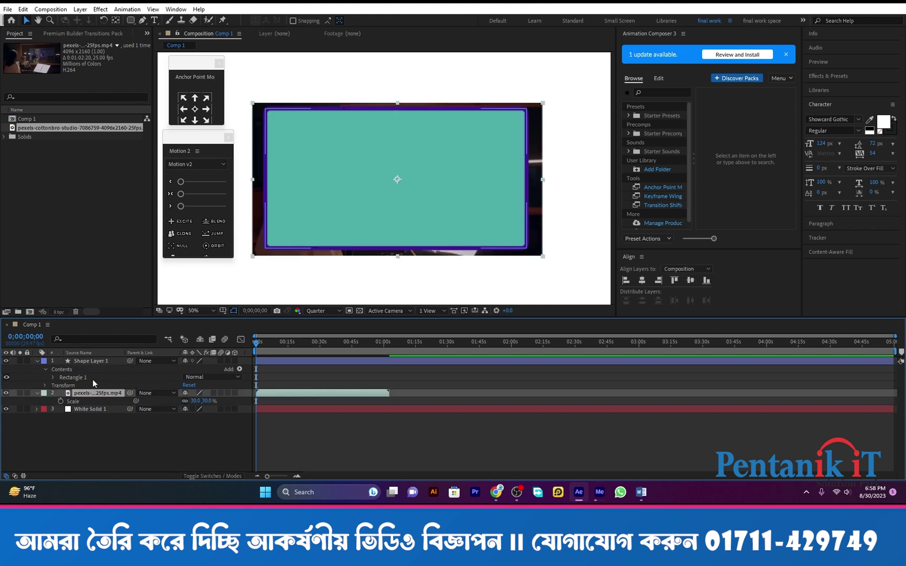
pyautogui.click(102, 429)
# Display the blend mode and track matte columns for the composition's layers
pyautogui.click(151, 395)
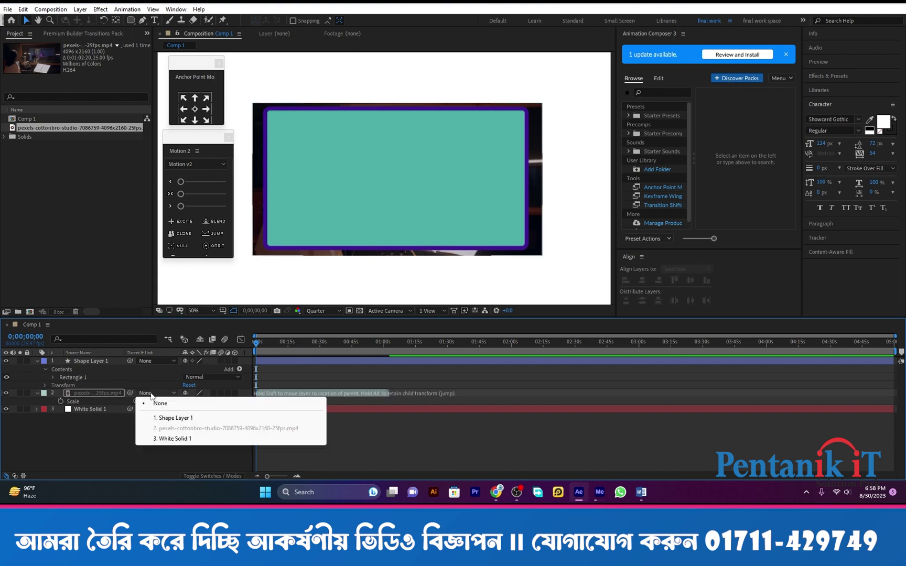
pyautogui.click(97, 435)
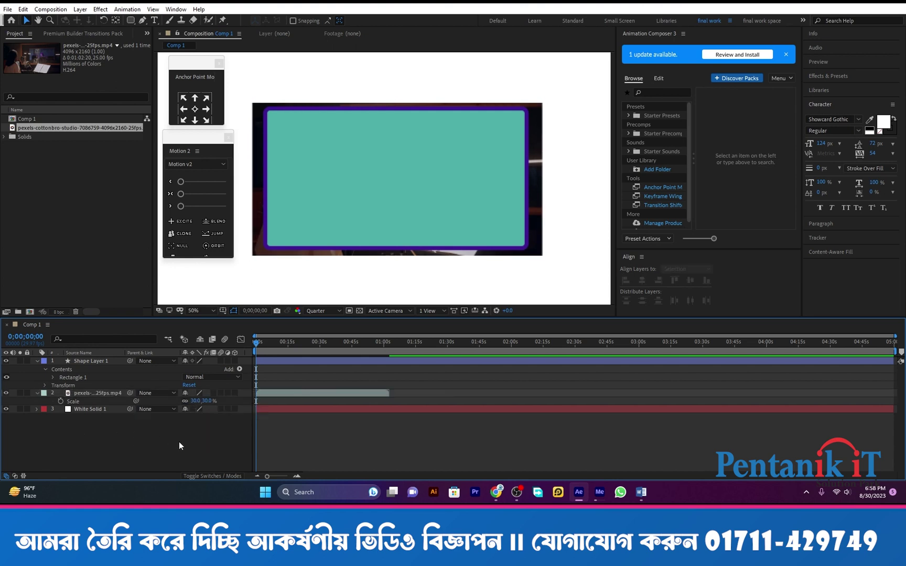
pyautogui.click(205, 475)
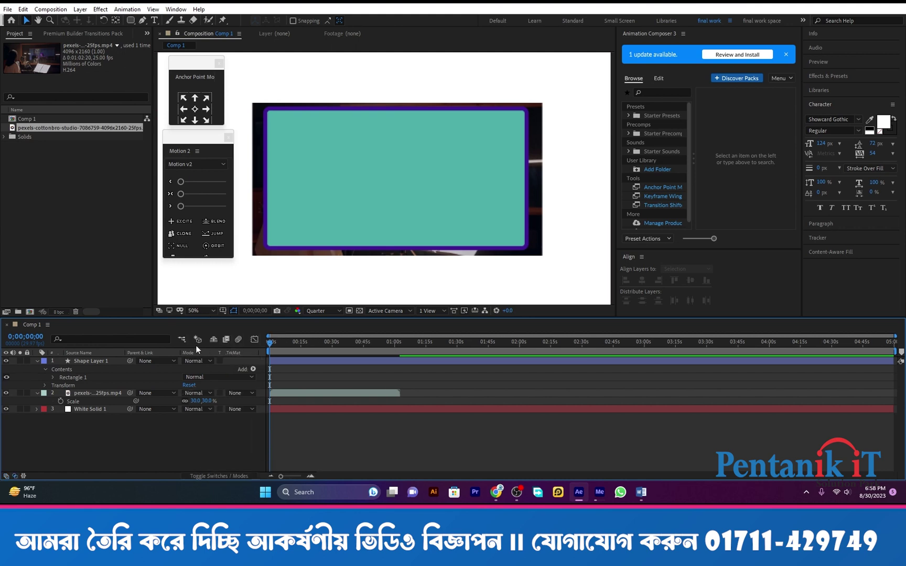
pyautogui.click(194, 393)
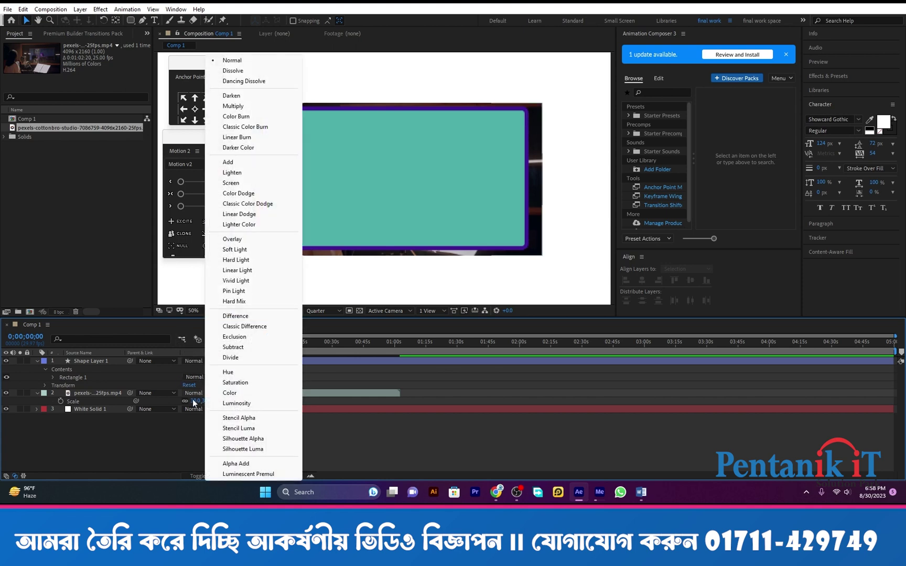
pyautogui.click(201, 436)
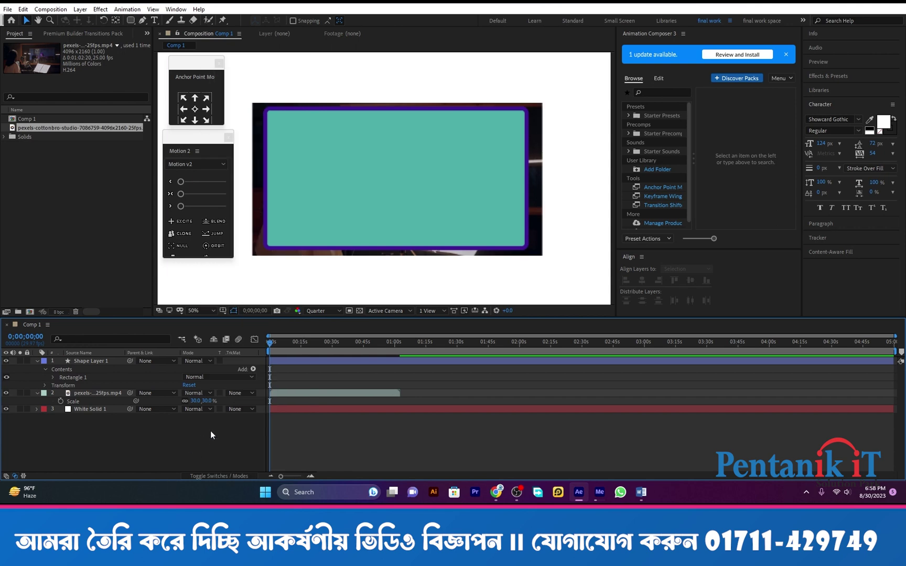
pyautogui.click(241, 394)
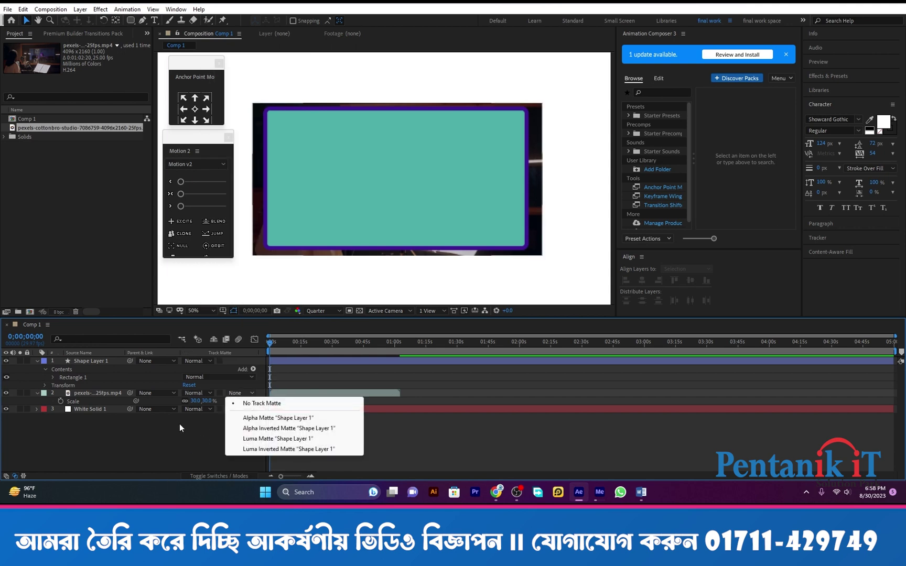
pyautogui.click(181, 451)
pyautogui.click(234, 394)
pyautogui.click(303, 362)
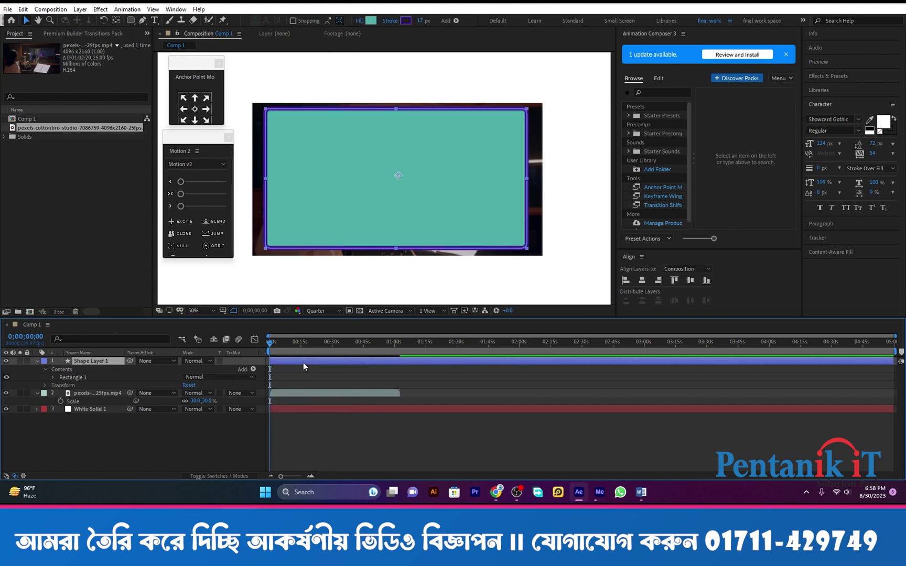
# Set the video layer's track matte to Alpha Matte "Shape Layer 1"
pyautogui.click(234, 393)
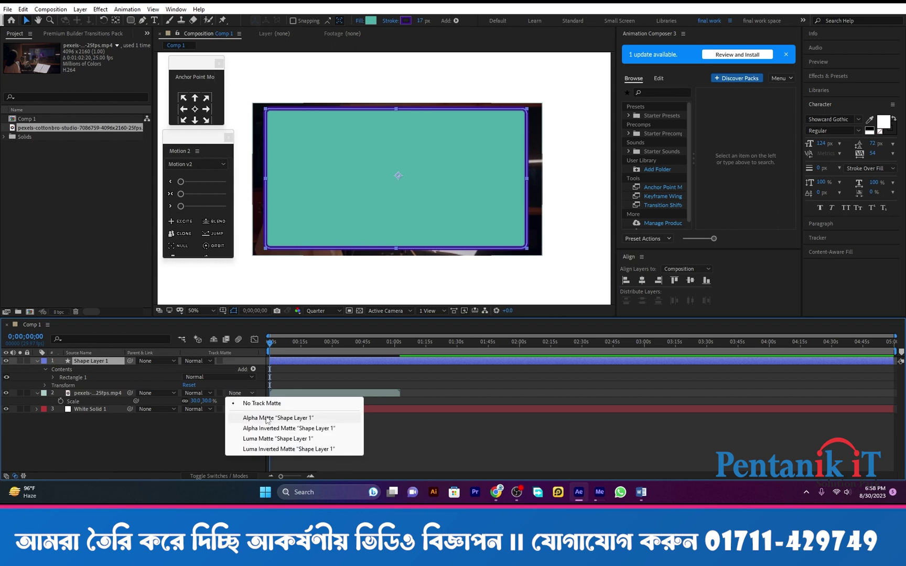
pyautogui.click(266, 418)
pyautogui.click(348, 433)
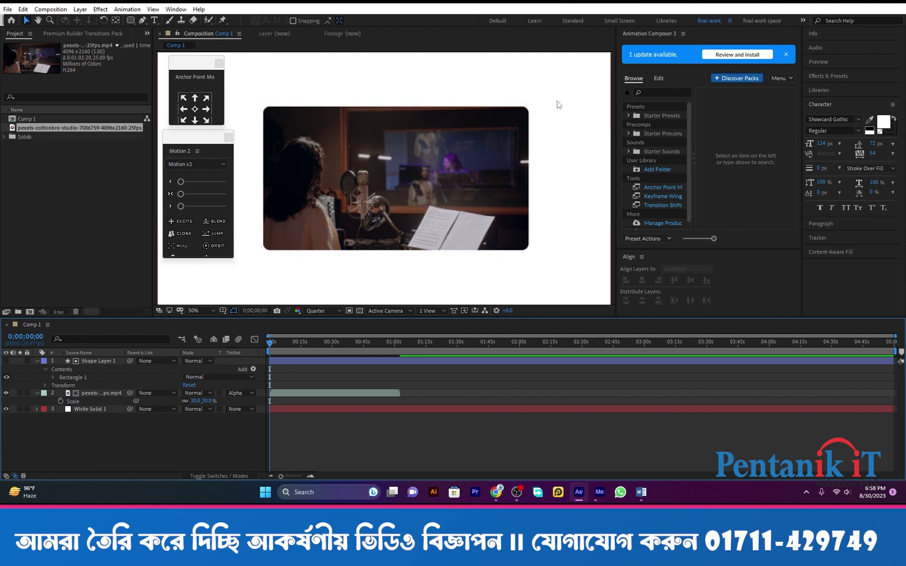
# Preview the masked video with the whole composition in view at 0;00;34;26
pyautogui.click(521, 110)
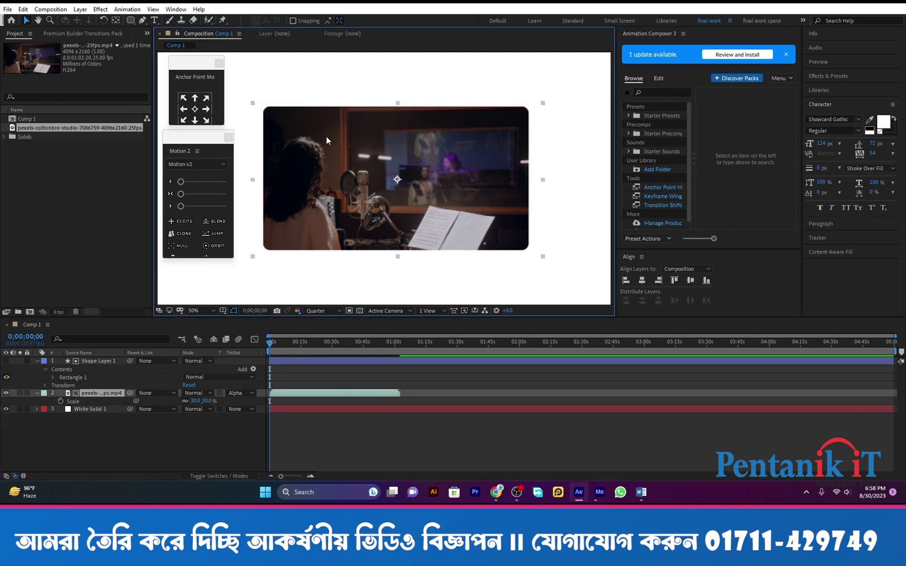
pyautogui.press(',')
pyautogui.press(',')
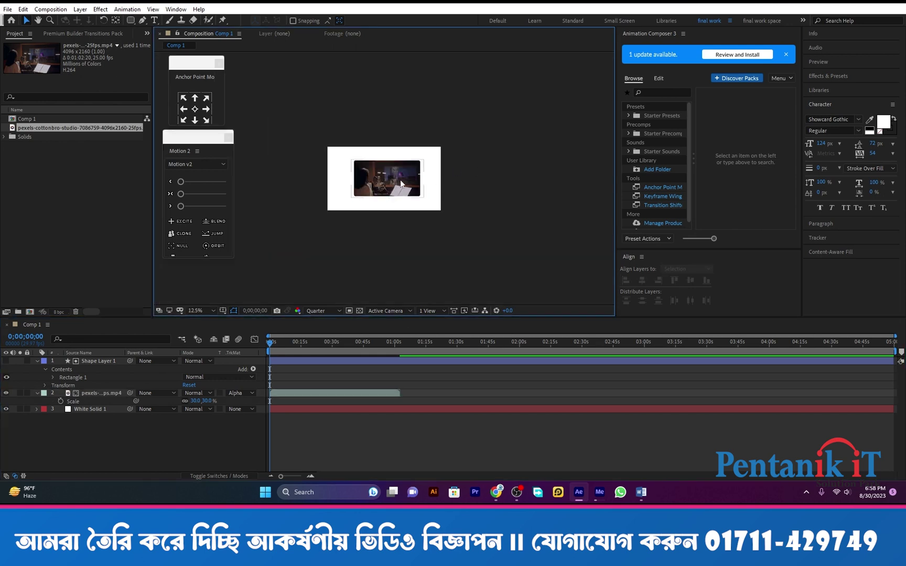
pyautogui.click(342, 353)
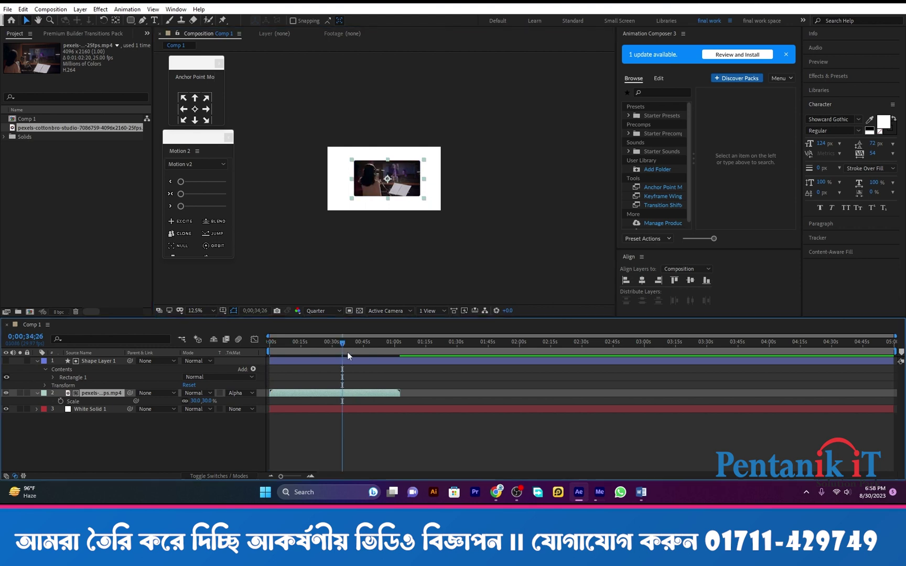
# Try moving the rounded rectangle matte layer independently of the video
pyautogui.click(351, 359)
pyautogui.press('.')
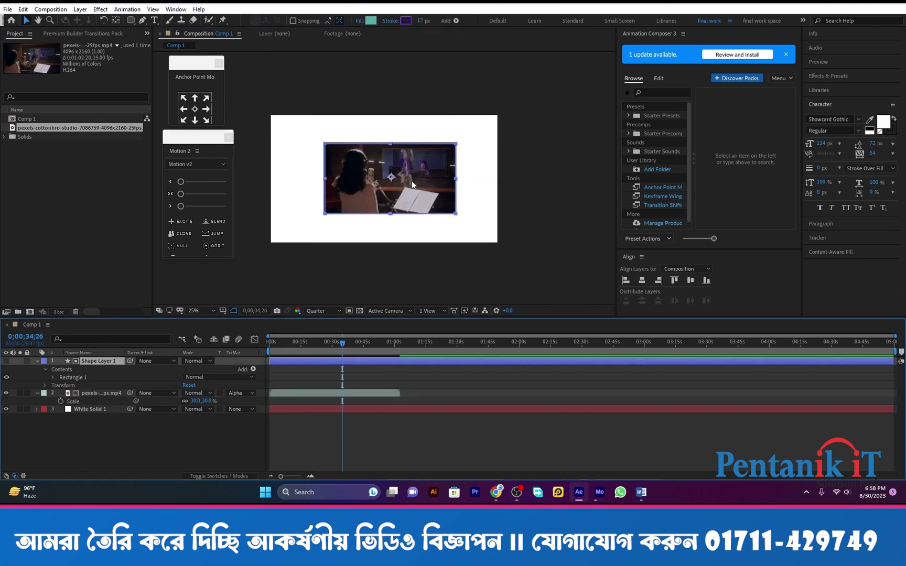
pyautogui.moveTo(413, 185); pyautogui.dragTo(366, 164)
pyautogui.click(368, 393)
pyautogui.click(493, 220)
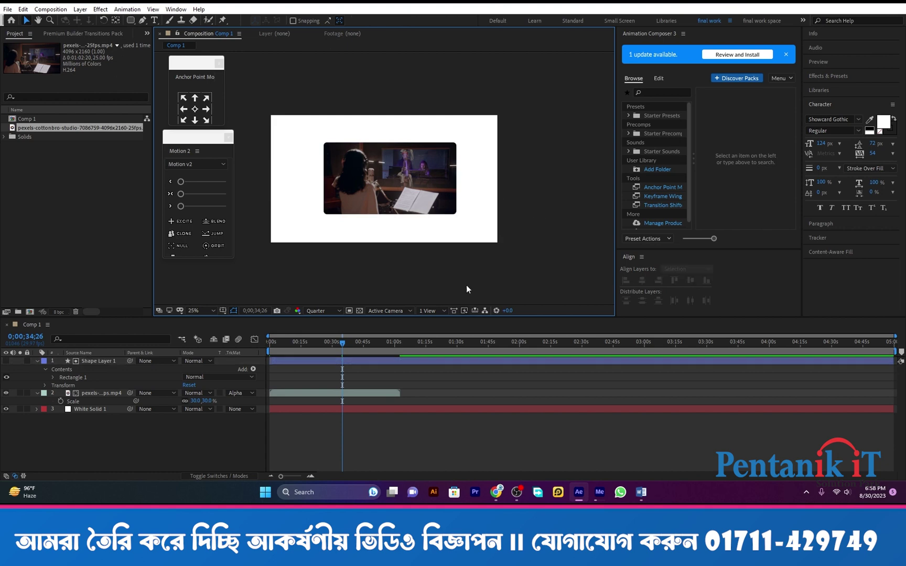
# Parent the video layer to Shape Layer 1
pyautogui.click(282, 394)
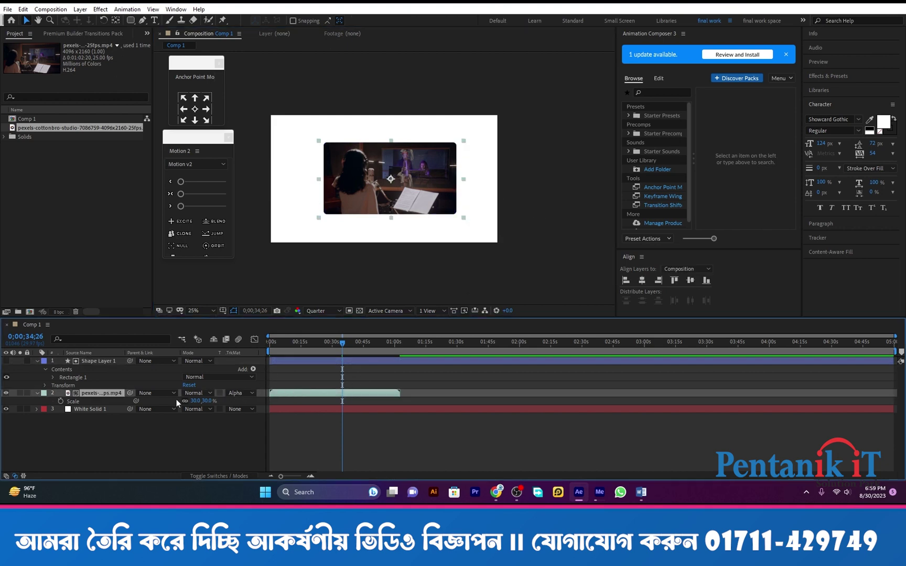
pyautogui.doubleClick(315, 394)
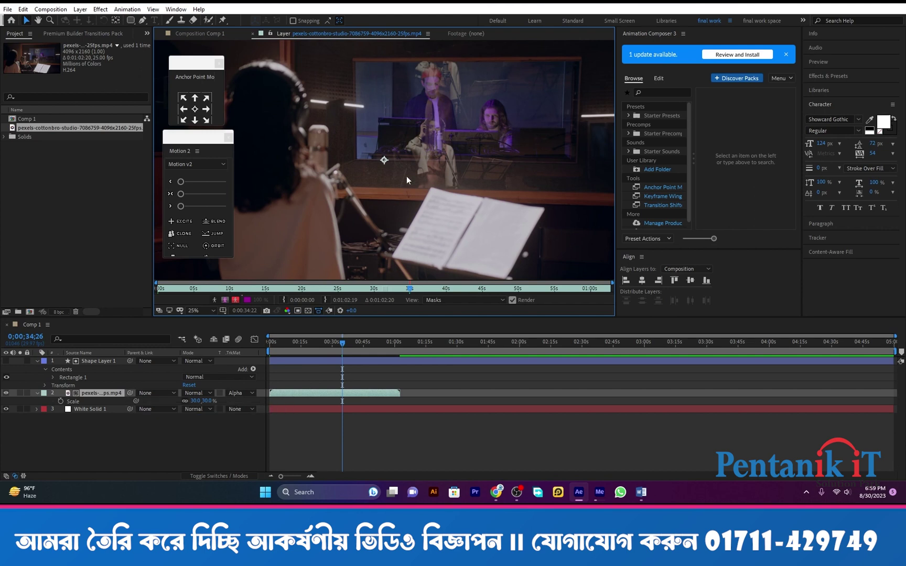
pyautogui.click(213, 35)
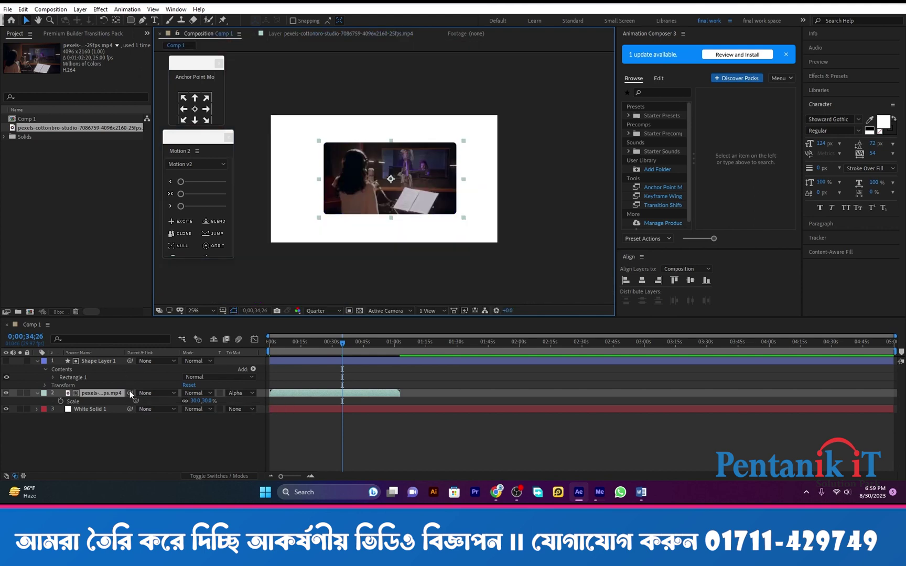
pyautogui.moveTo(129, 392); pyautogui.dragTo(101, 362)
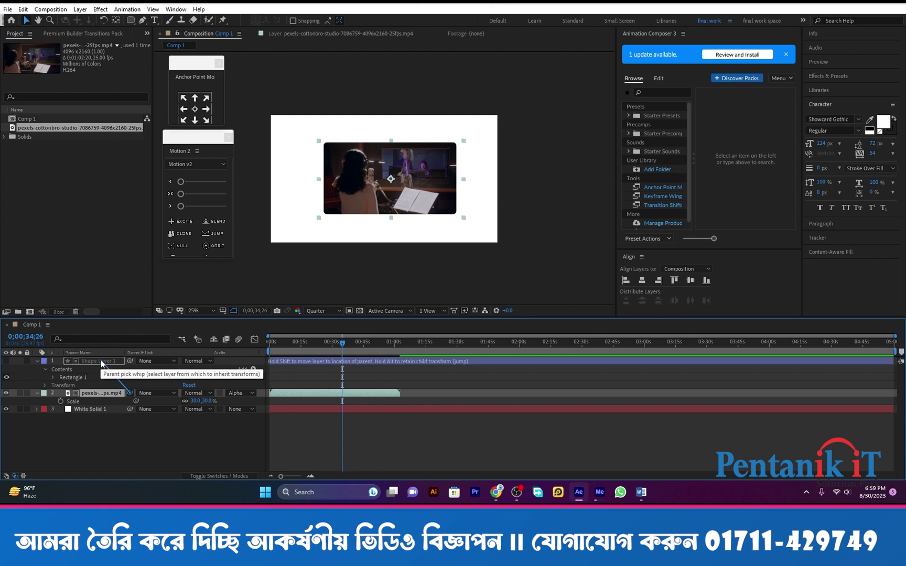
pyautogui.moveTo(101, 362); pyautogui.dragTo(99, 358)
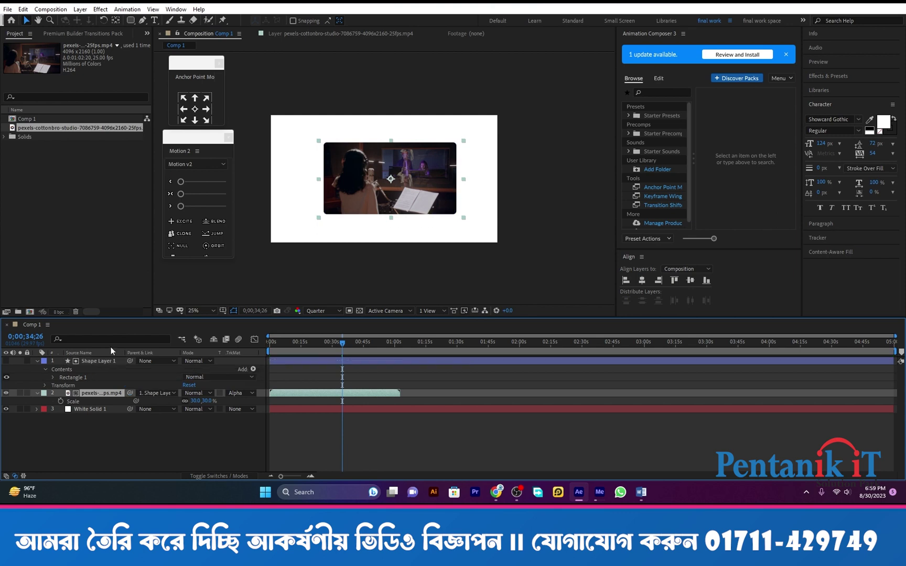
# Move Shape Layer 1 in the composition to test that the parented video follows it
pyautogui.click(502, 267)
pyautogui.click(343, 366)
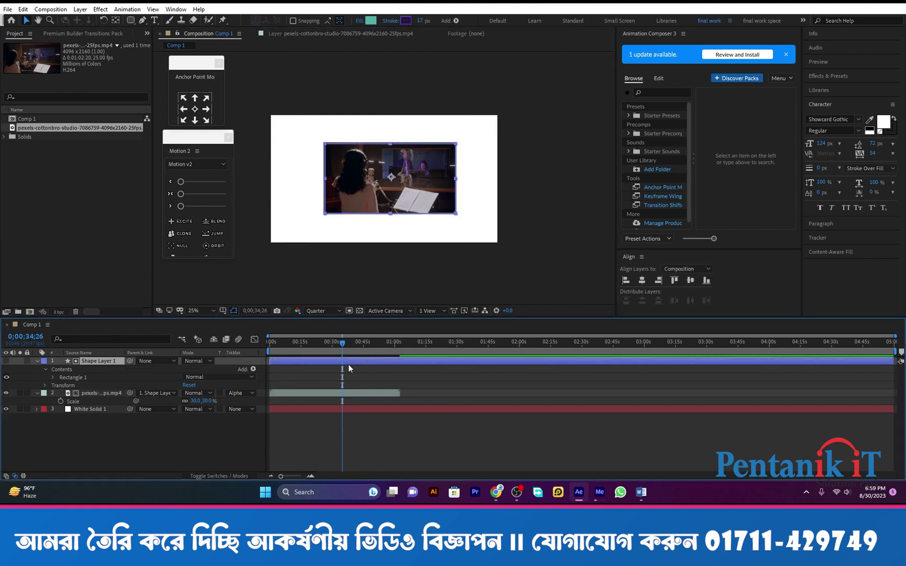
pyautogui.moveTo(393, 182); pyautogui.dragTo(370, 206)
# Undo the separate shift of the video layer and move Shape Layer 1 with its linked video near the composition's centre
pyautogui.click(379, 394)
pyautogui.hotkey('ctrl', 'z')
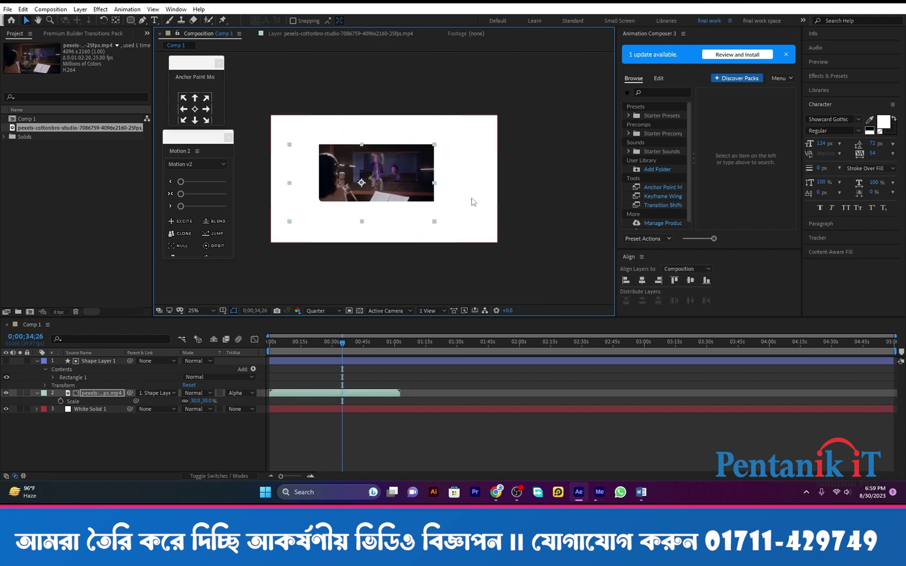
pyautogui.click(395, 361)
pyautogui.moveTo(375, 176)
pyautogui.mouseDown()
pyautogui.moveTo(341, 193)
pyautogui.moveTo(357, 181)
pyautogui.moveTo(387, 196)
pyautogui.moveTo(382, 189)
pyautogui.mouseUp()
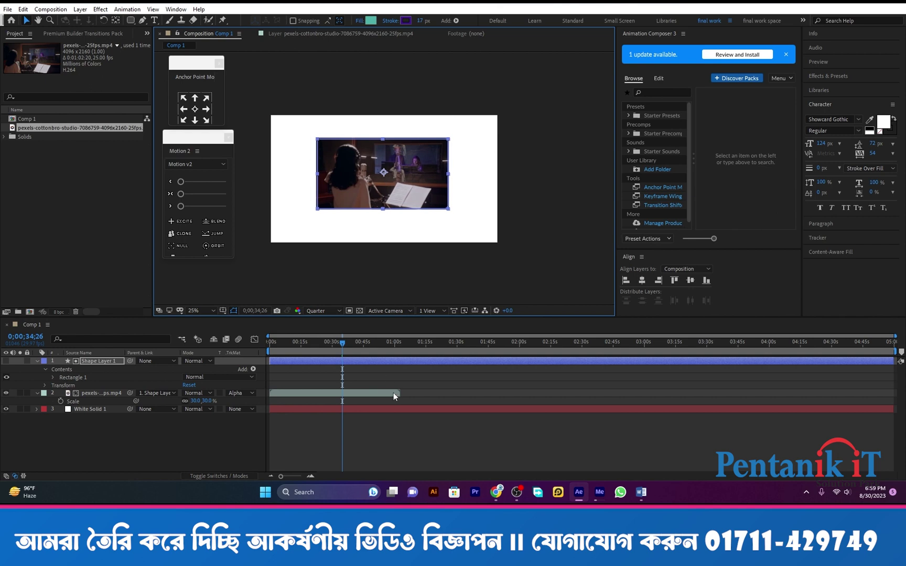
# Pre-compose Shape Layer 1 and the video layer together as Pre-comp 1
pyautogui.click(395, 369)
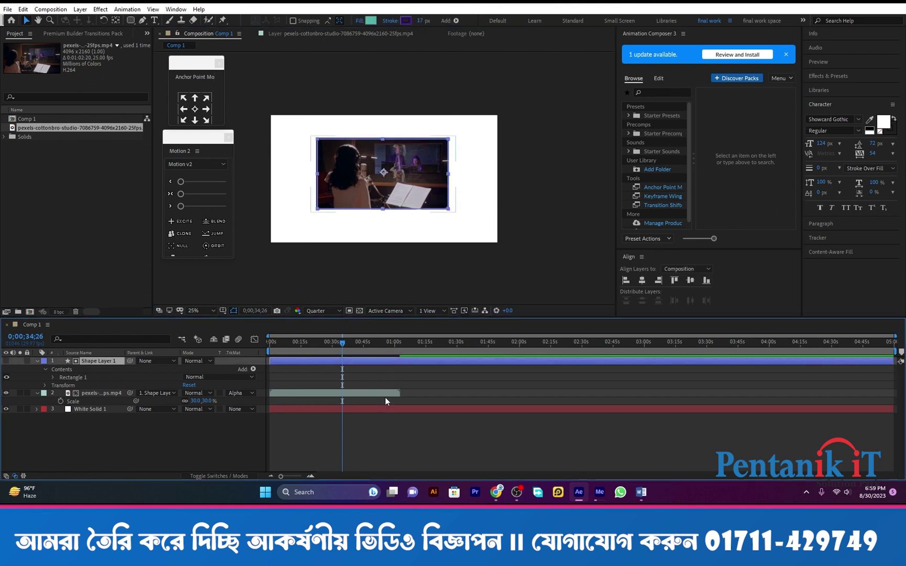
pyautogui.click(385, 393)
pyautogui.rightClick(385, 394)
pyautogui.click(418, 341)
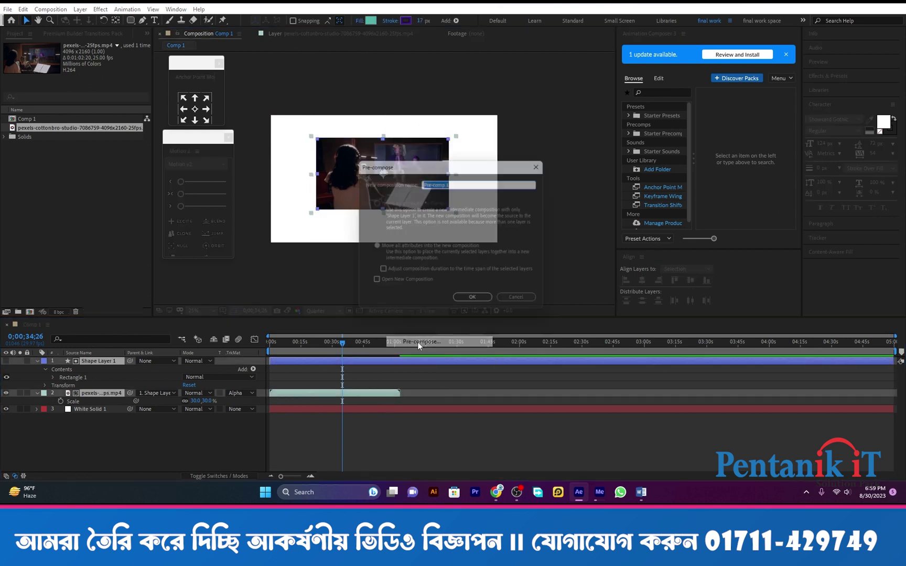
pyautogui.click(474, 299)
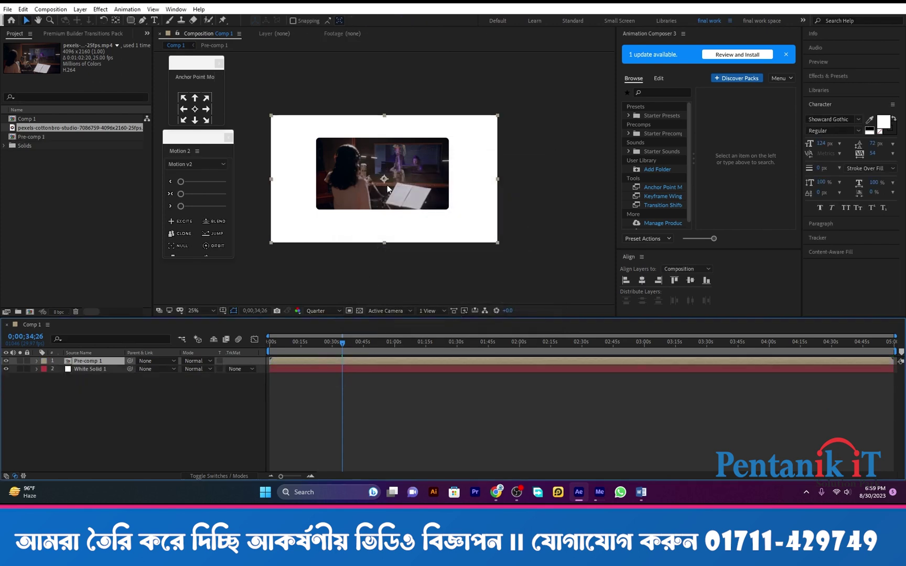
# Move Pre-comp 1 around the composition as one unit, ending at a position of about 1084, 656
pyautogui.moveTo(407, 191); pyautogui.dragTo(382, 179)
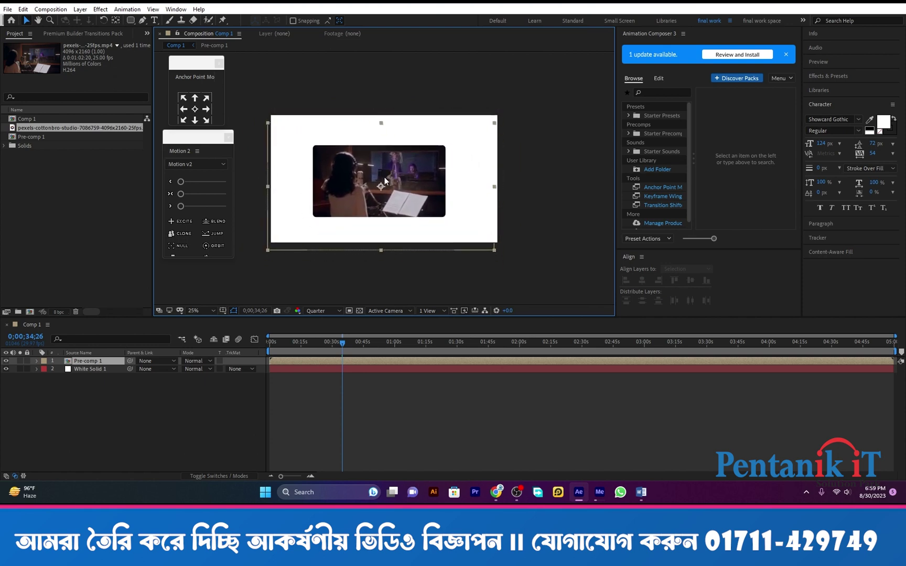
pyautogui.moveTo(342, 342); pyautogui.dragTo(262, 340)
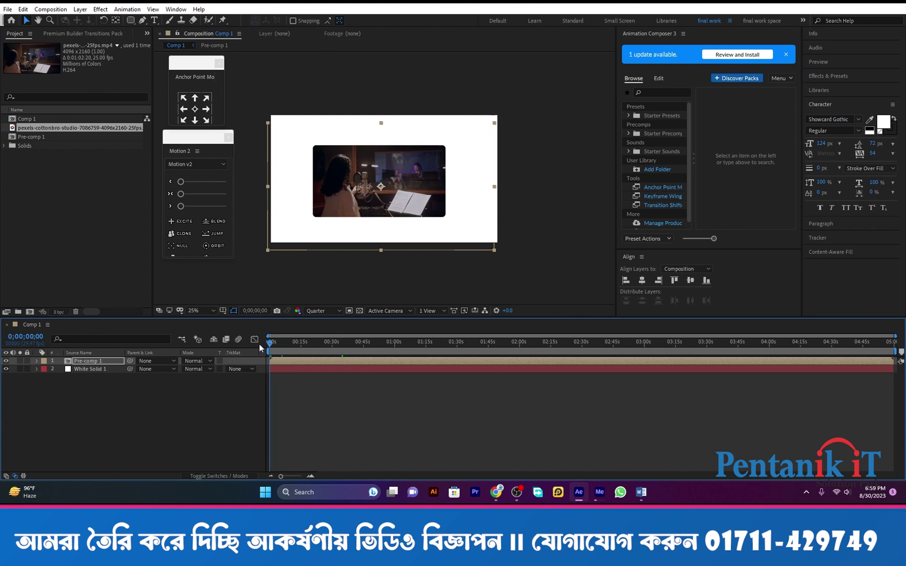
pyautogui.moveTo(378, 199); pyautogui.dragTo(399, 199)
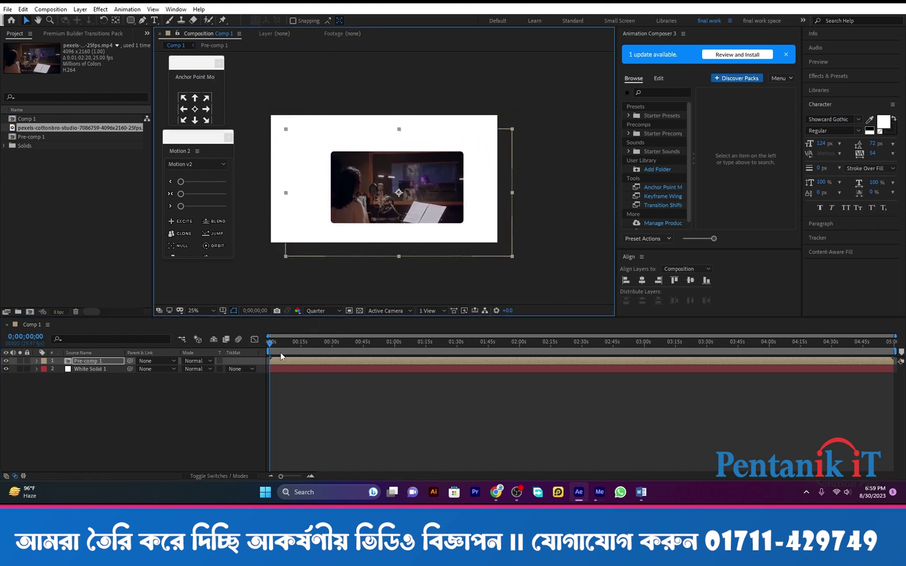
# Keyframe Pre-comp 1's Position at 0;00;05;20, and at 0;00;02;28 raise it above the frame to about 1084, -423
pyautogui.moveTo(270, 344); pyautogui.dragTo(281, 345)
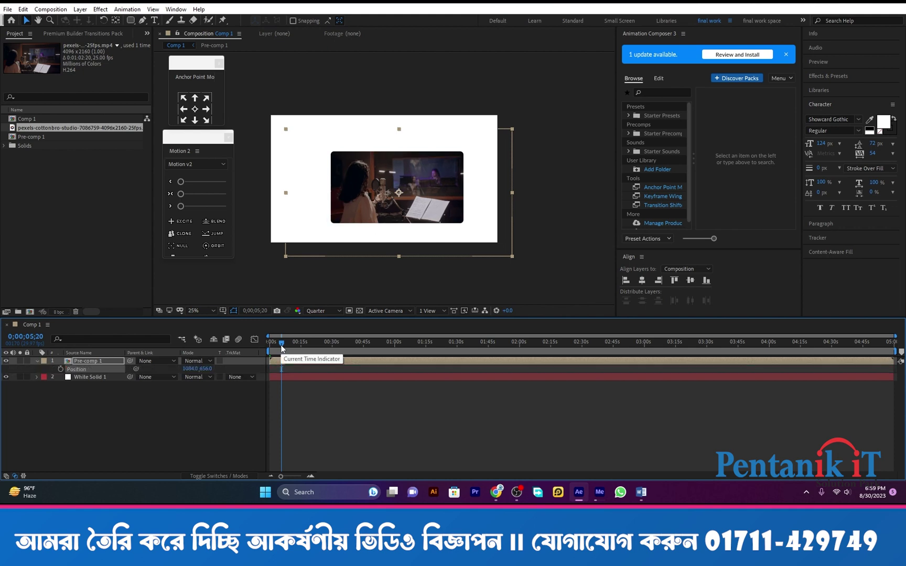
pyautogui.hotkey('alt', 'shift', 'p')
pyautogui.moveTo(289, 344); pyautogui.dragTo(275, 343)
pyautogui.moveTo(399, 222); pyautogui.dragTo(399, 138)
pyautogui.moveTo(201, 368); pyautogui.dragTo(209, 262)
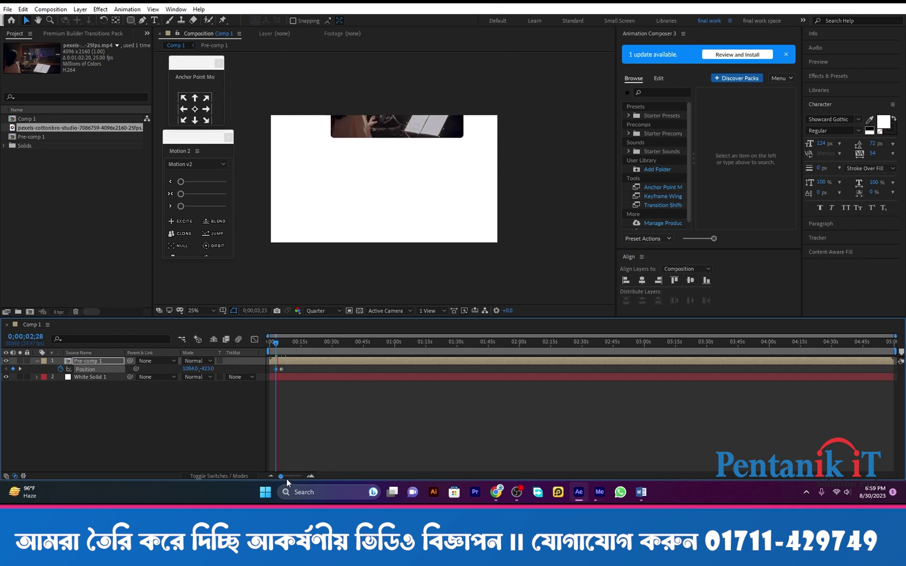
# Move the end Position keyframe to 0;00;04;04, and ease both keyframes with the third Motion v2 slider, previewing the result
pyautogui.moveTo(285, 478)
pyautogui.mouseDown()
pyautogui.moveTo(302, 476)
pyautogui.moveTo(295, 473)
pyautogui.mouseUp()
pyautogui.moveTo(303, 369); pyautogui.dragTo(281, 347)
pyautogui.moveTo(180, 206); pyautogui.dragTo(194, 206)
pyautogui.moveTo(295, 343); pyautogui.dragTo(285, 358)
pyautogui.press('space')
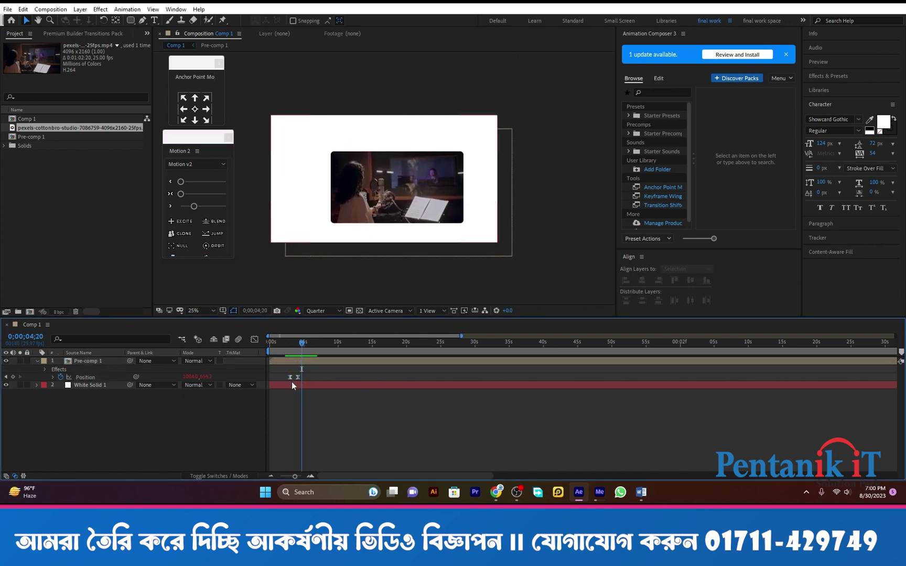
# Move the first Position keyframe to 0;00;03;25, closer to the second one, and preview the faster drop-in
pyautogui.click(290, 377)
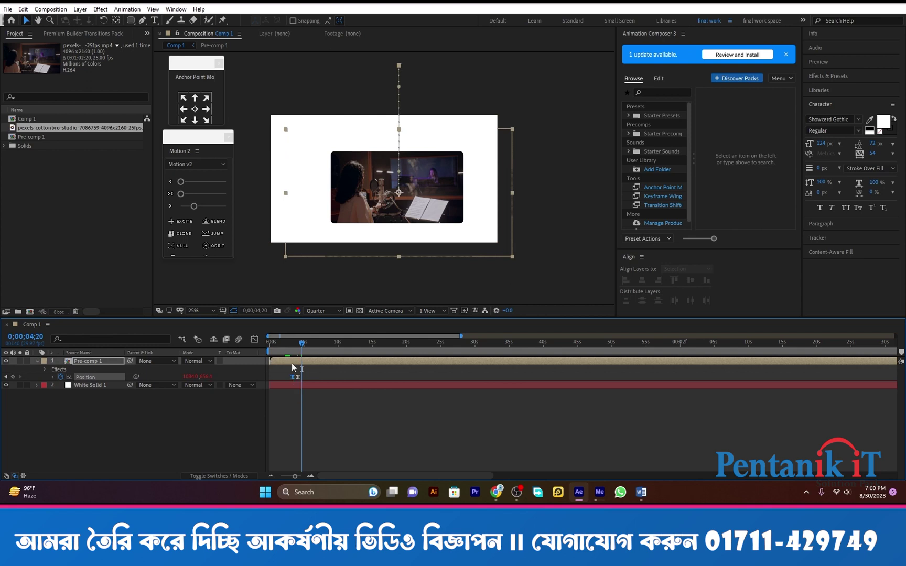
pyautogui.click(290, 344)
pyautogui.press('space')
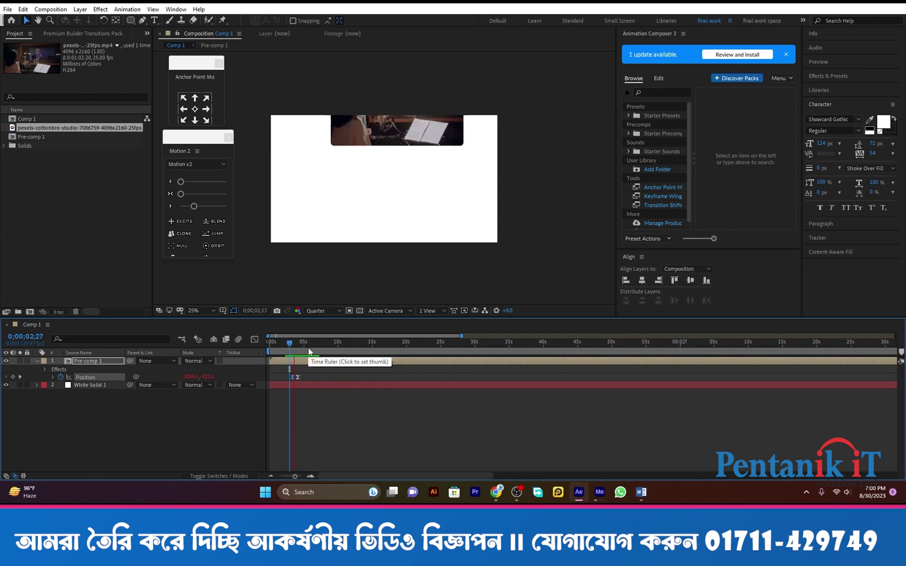
pyautogui.press('space')
pyautogui.click(297, 477)
pyautogui.moveTo(330, 377); pyautogui.dragTo(338, 377)
pyautogui.moveTo(354, 342); pyautogui.dragTo(334, 344)
pyautogui.press('space')
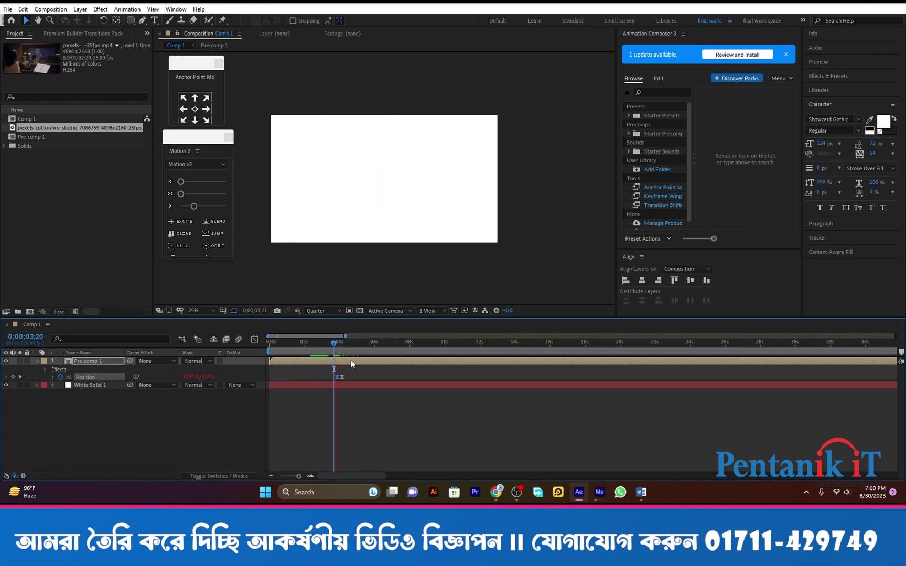
pyautogui.press('space')
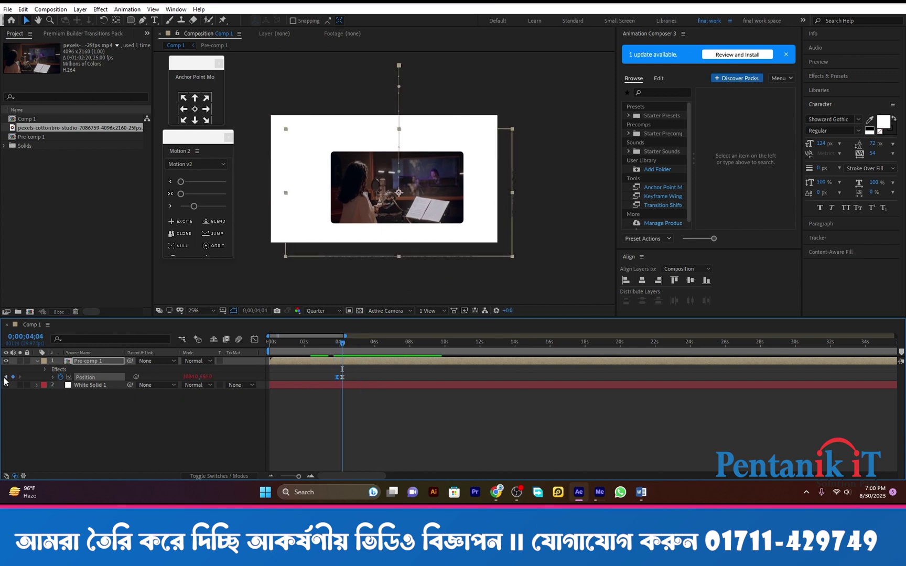
# At the 0;00;04;04 Position keyframe, centre Pre-comp 1 horizontally and vertically in the composition
pyautogui.press('j')
pyautogui.click(642, 281)
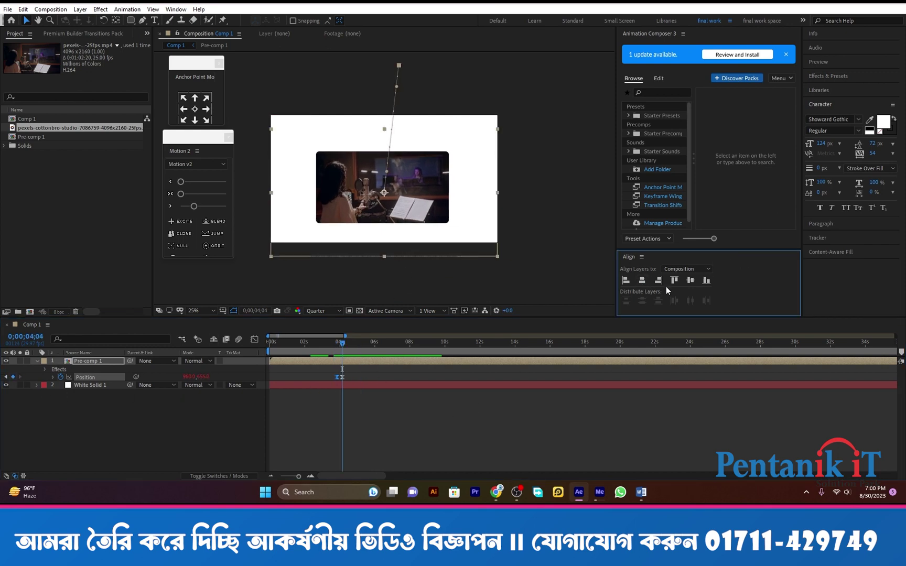
pyautogui.click(690, 281)
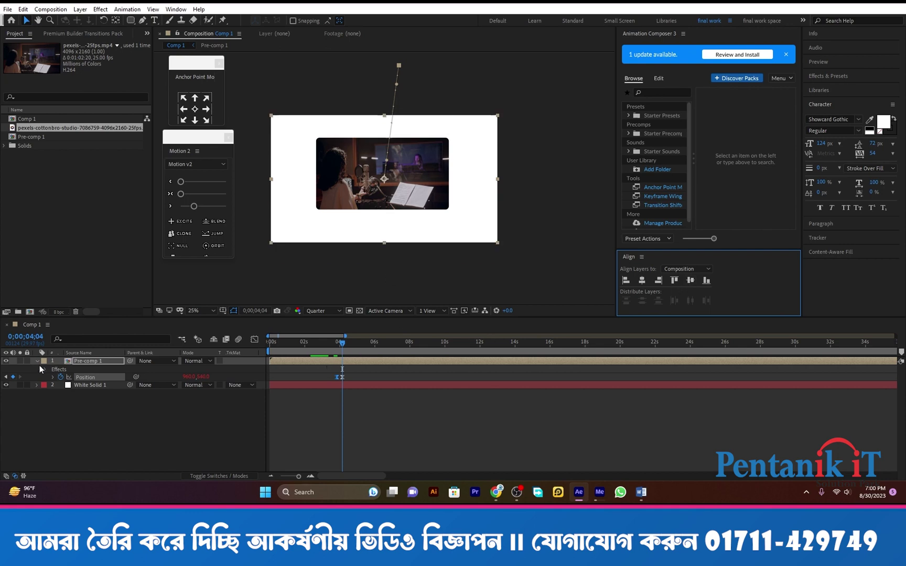
# At the 0;00;03;25 Position keyframe, centre Pre-comp 1 horizontally in the composition and preview the vertical drop
pyautogui.click(6, 377)
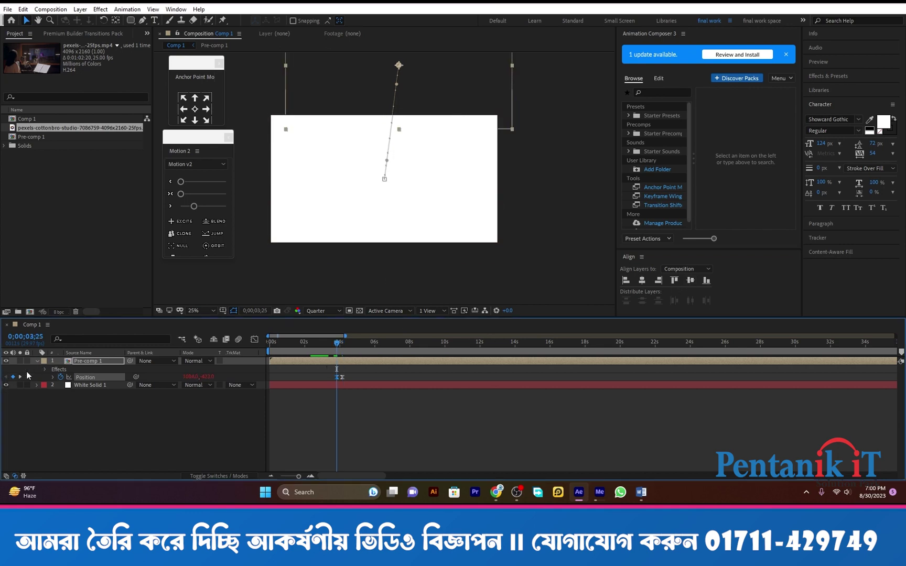
pyautogui.click(642, 281)
pyautogui.click(540, 391)
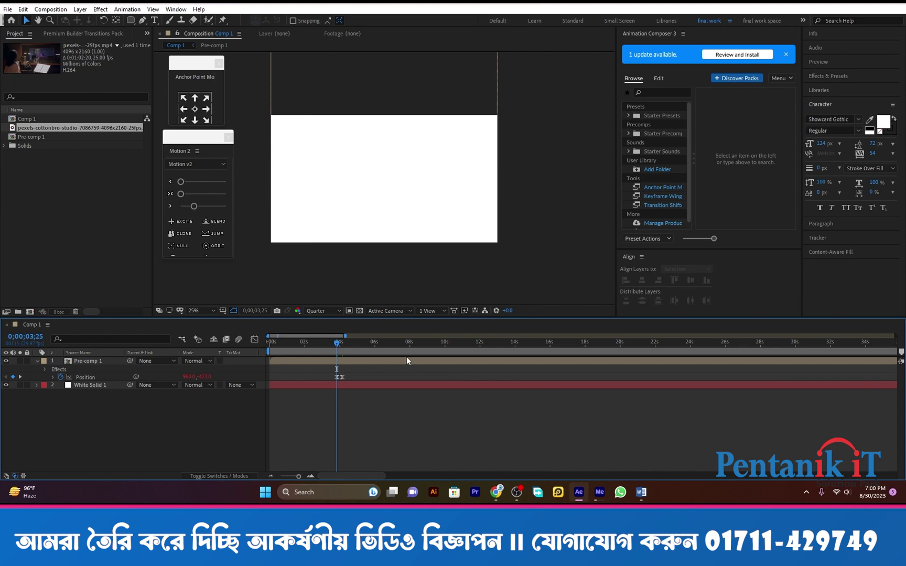
pyautogui.press('space')
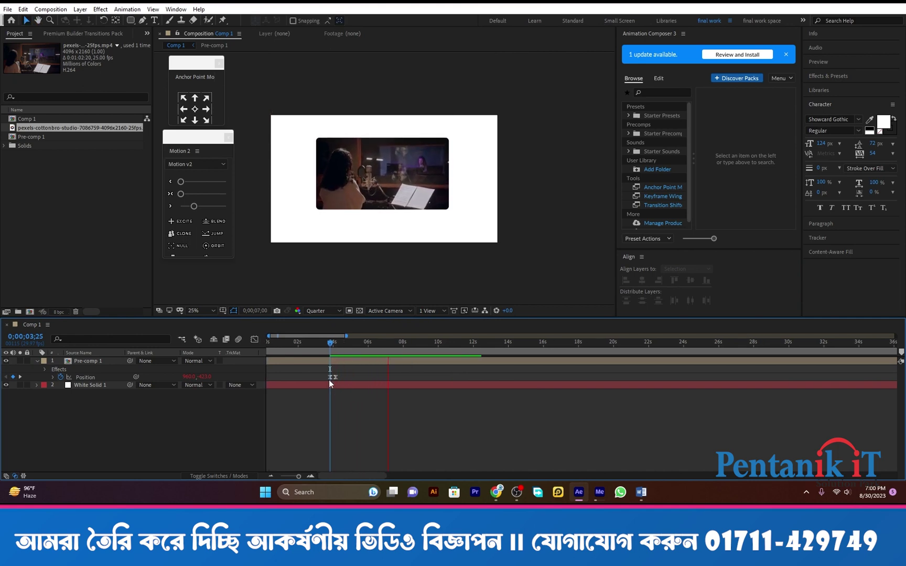
# Shift the first Position keyframe slightly earlier to slow the drop, and preview the animation from 0;00;03;05
pyautogui.click(328, 378)
pyautogui.moveTo(421, 349); pyautogui.dragTo(325, 352)
pyautogui.press('space')
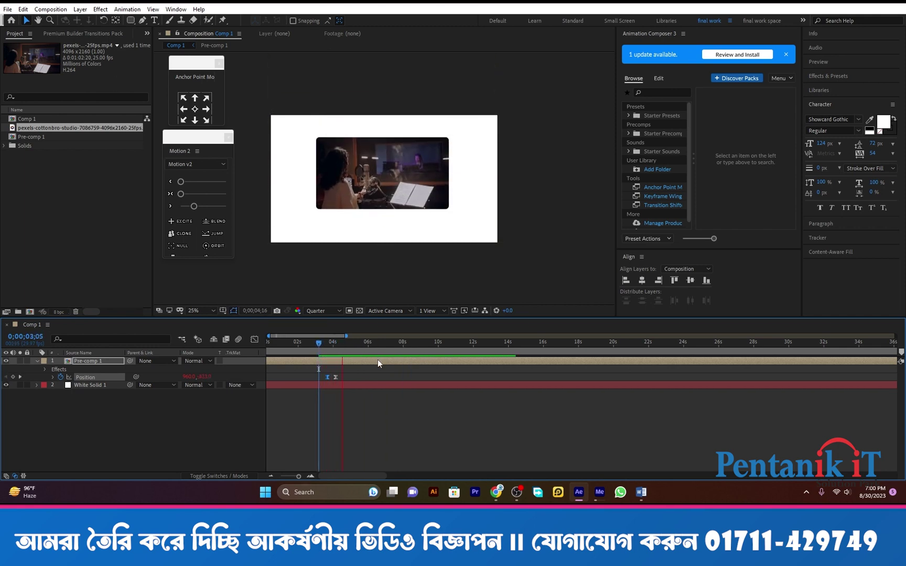
pyautogui.press('space')
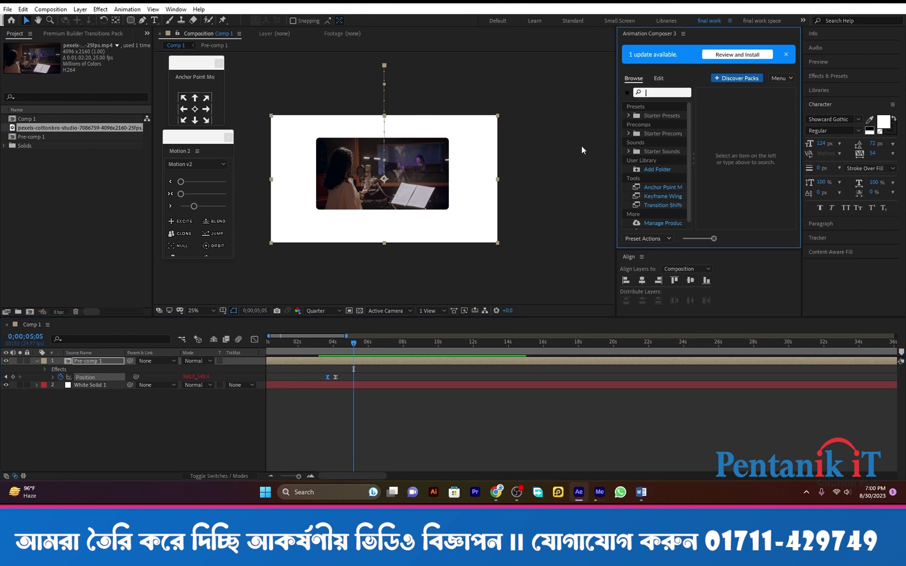
# Collapse Pre-comp 1's properties in the timeline and deselect the layer
pyautogui.click(423, 166)
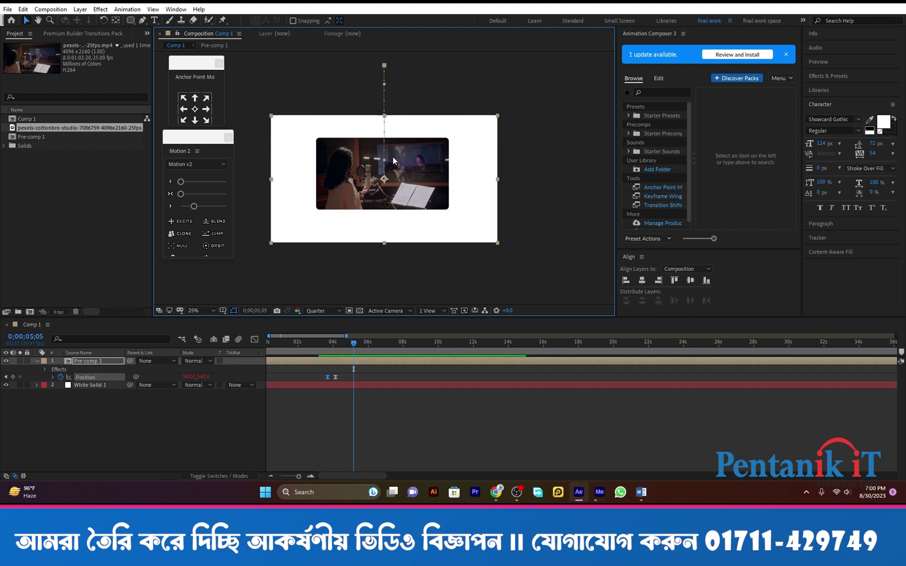
pyautogui.click(37, 361)
pyautogui.click(132, 400)
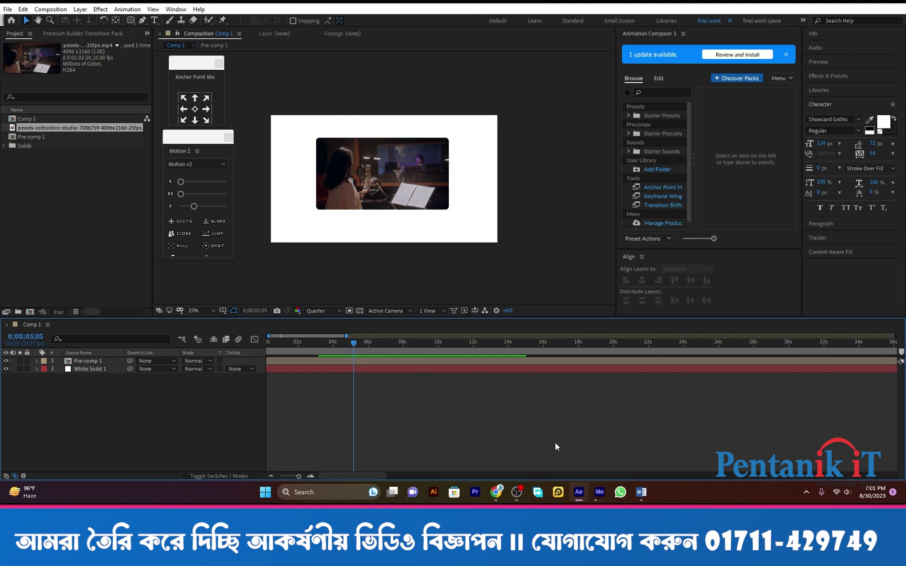
pyautogui.click(522, 494)
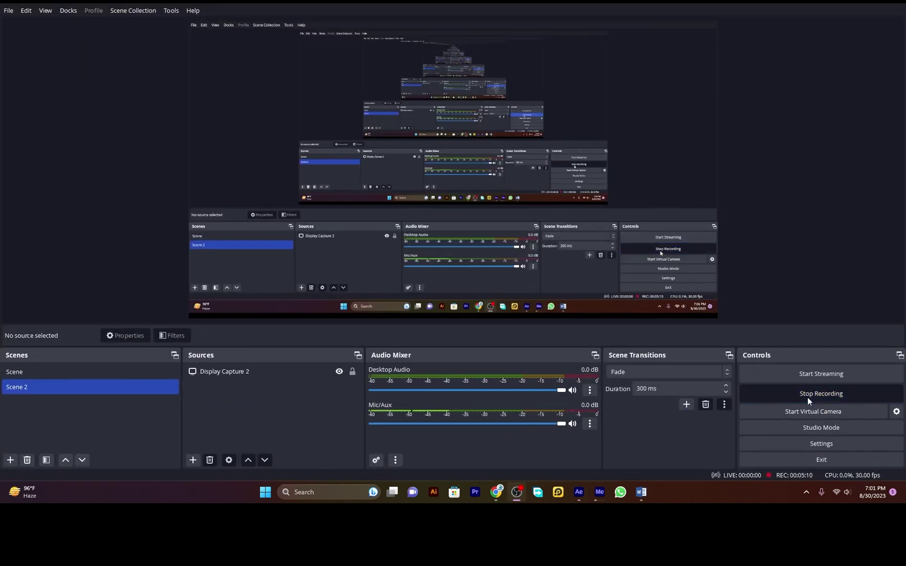